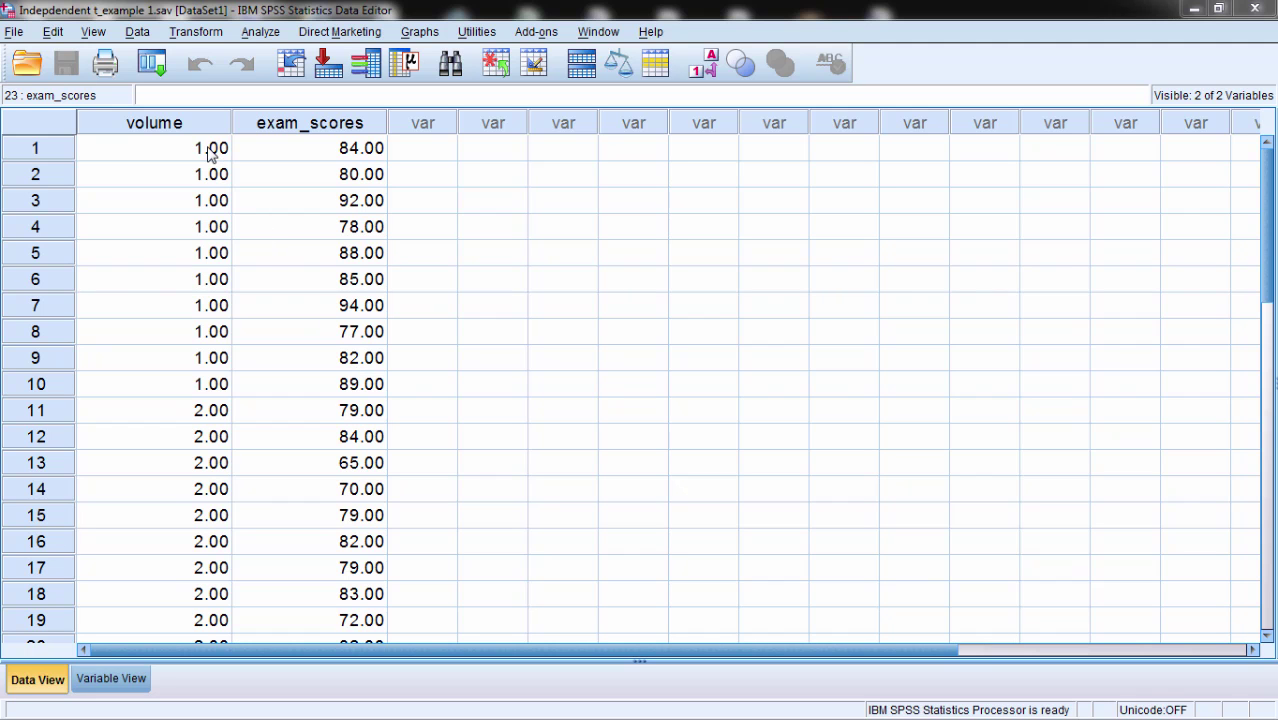
Turn on Value Labels so volume shows 'none (no music)' and 'high volume' instead of codes
left_click(172, 122)
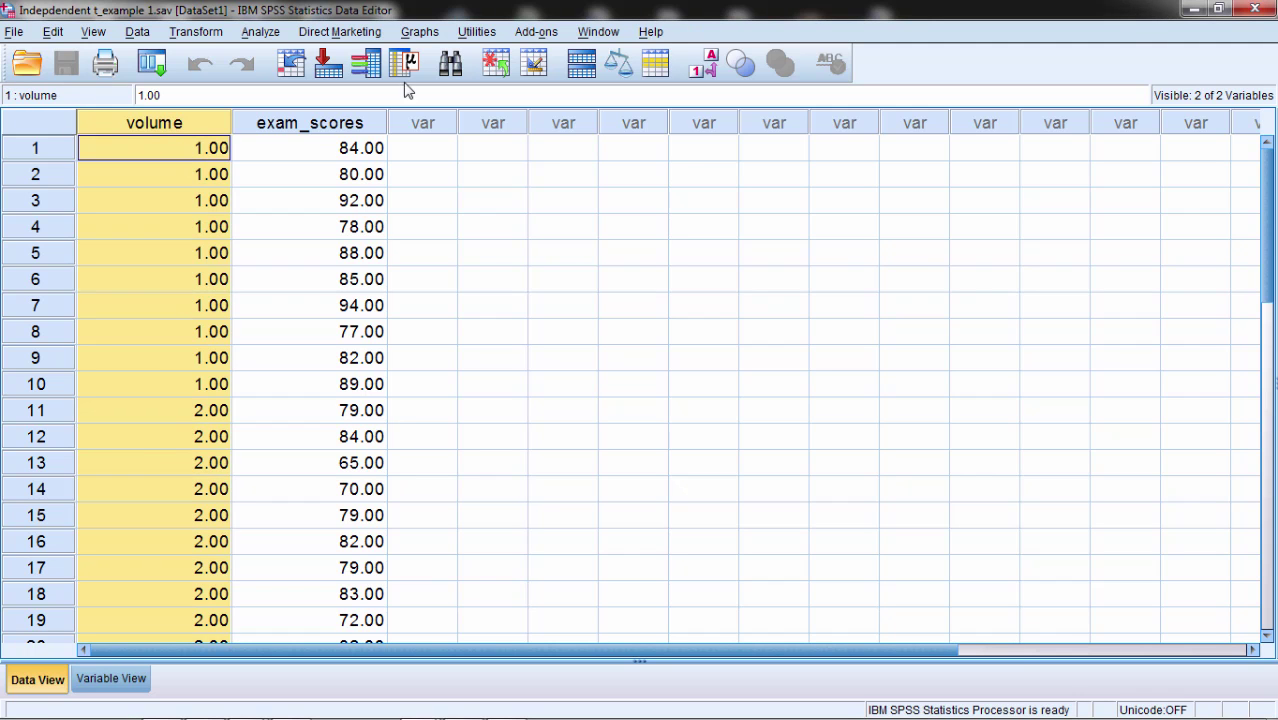
left_click(703, 63)
left_click(492, 200)
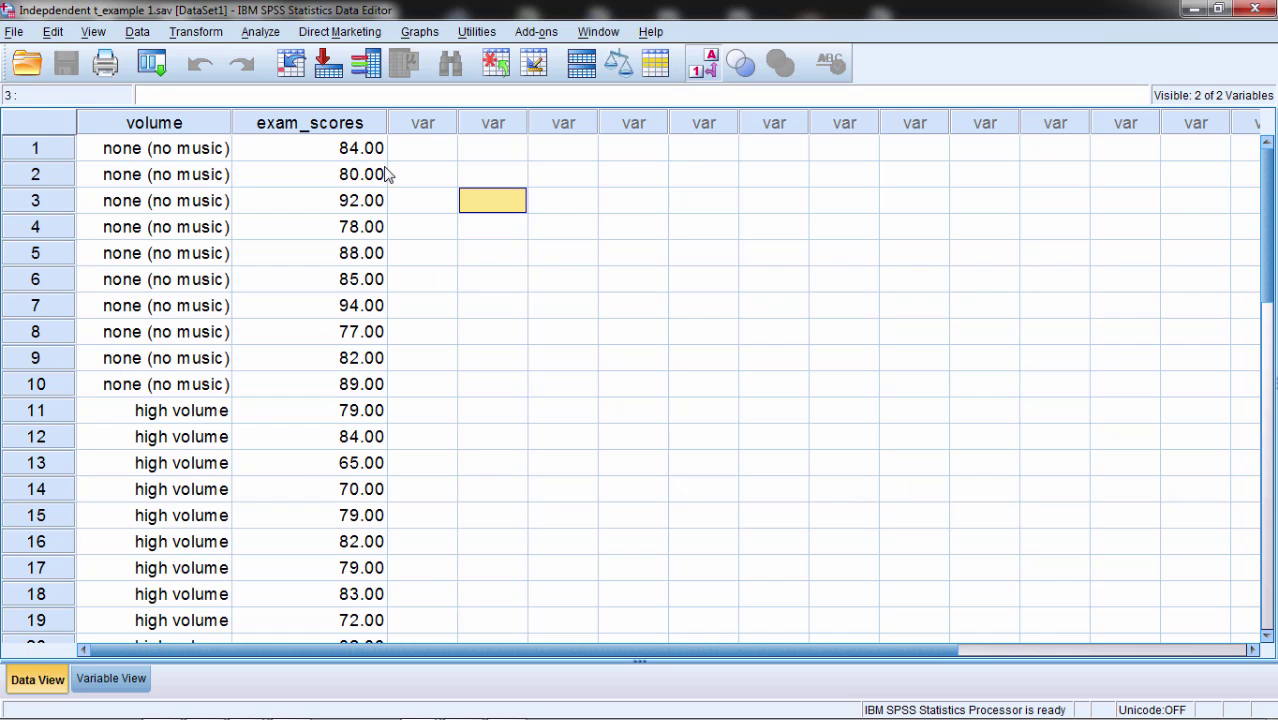
Point out the exam_scores and volume columns, marking rows 1 through 17, then clear the selection
left_click(343, 129)
left_click_drag(343, 160, 348, 567)
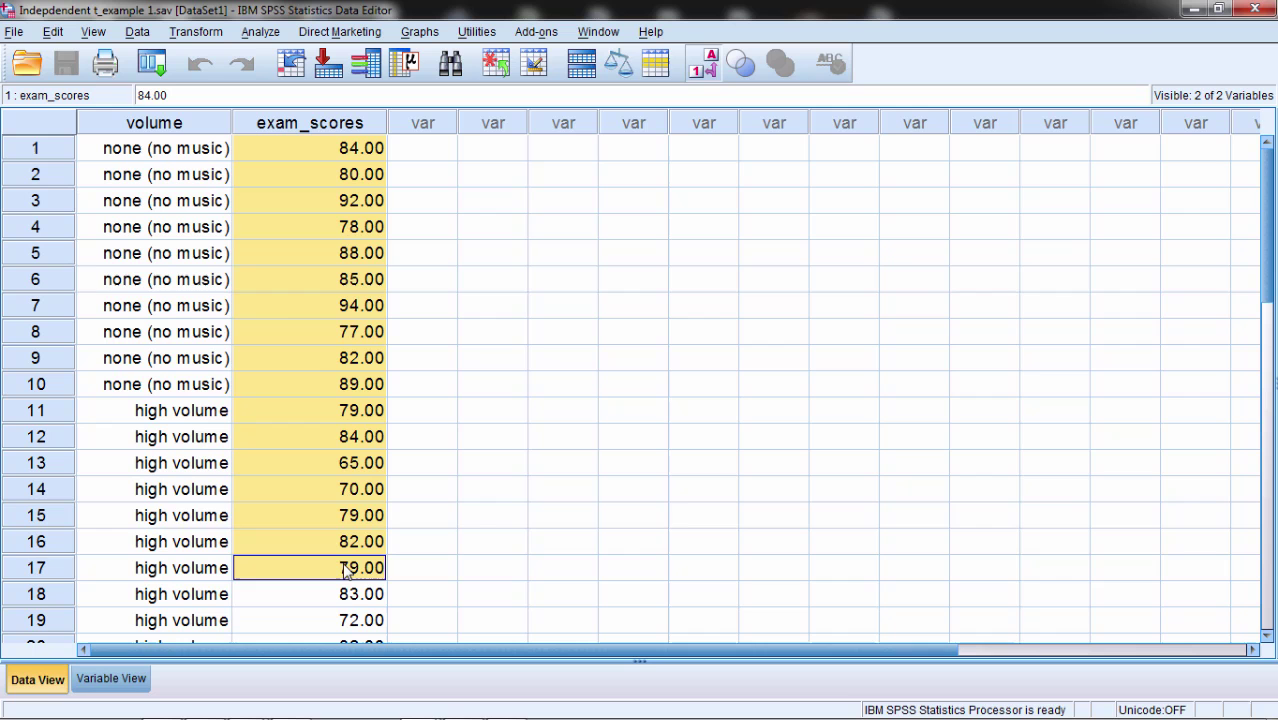
left_click(198, 129)
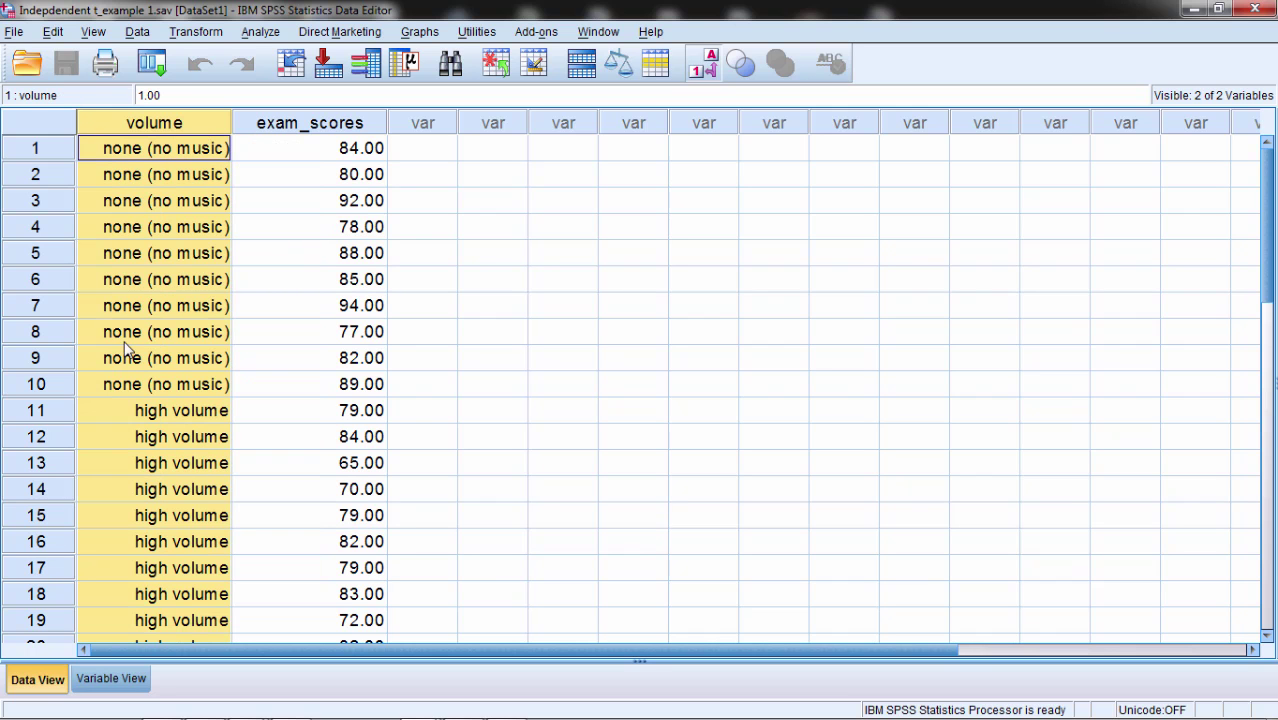
left_click(333, 122)
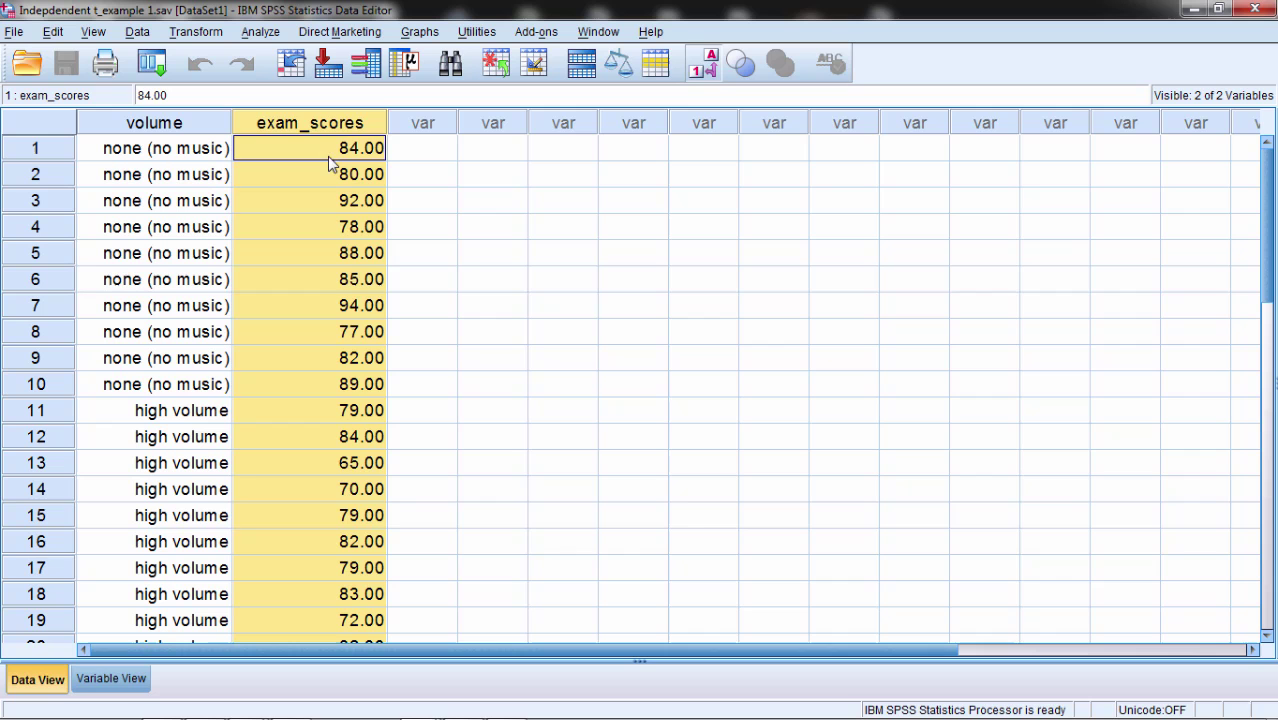
left_click(446, 252)
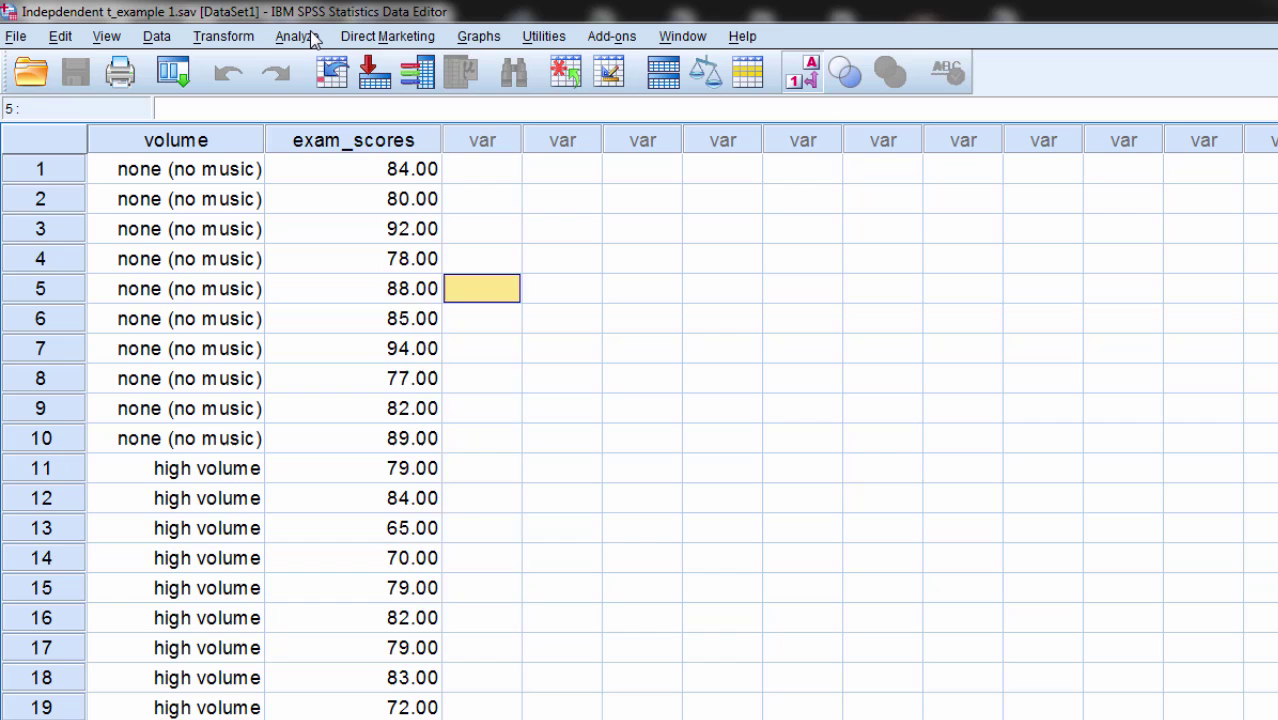
Set up an Independent-Samples T Test with exam_scores as test variable and volume as grouping variable
left_click(300, 37)
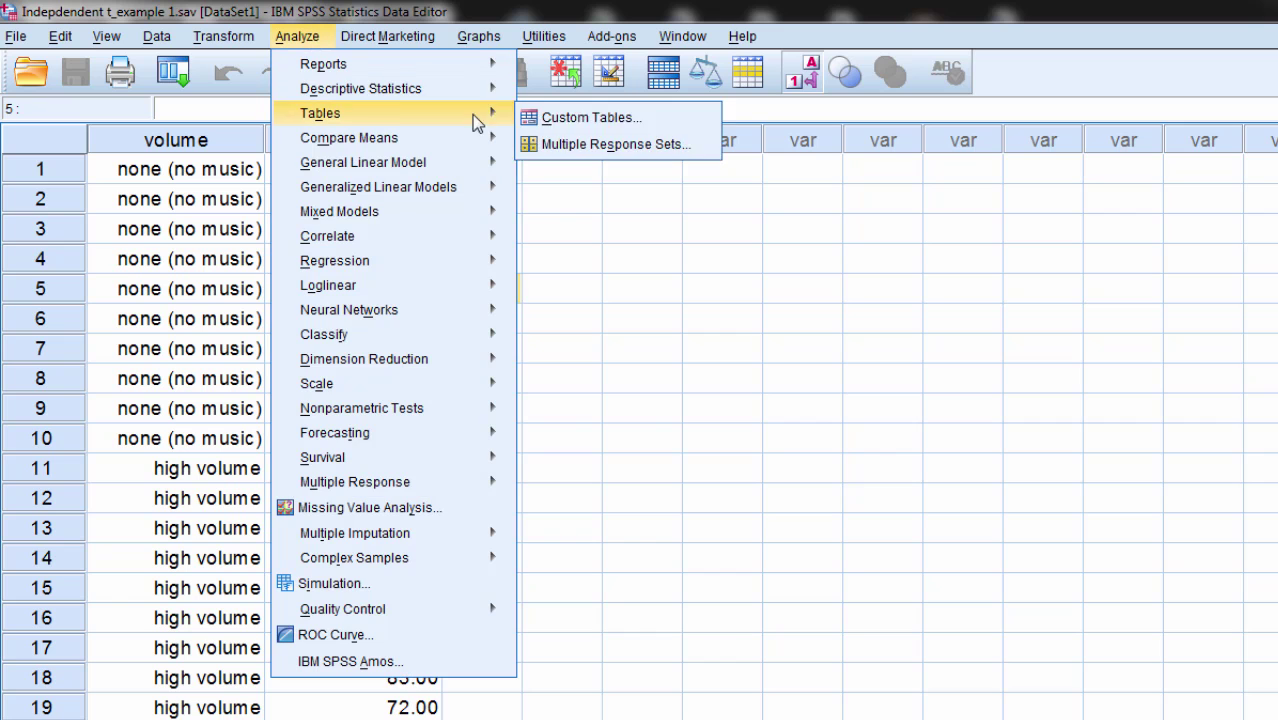
mouse_move(472, 140)
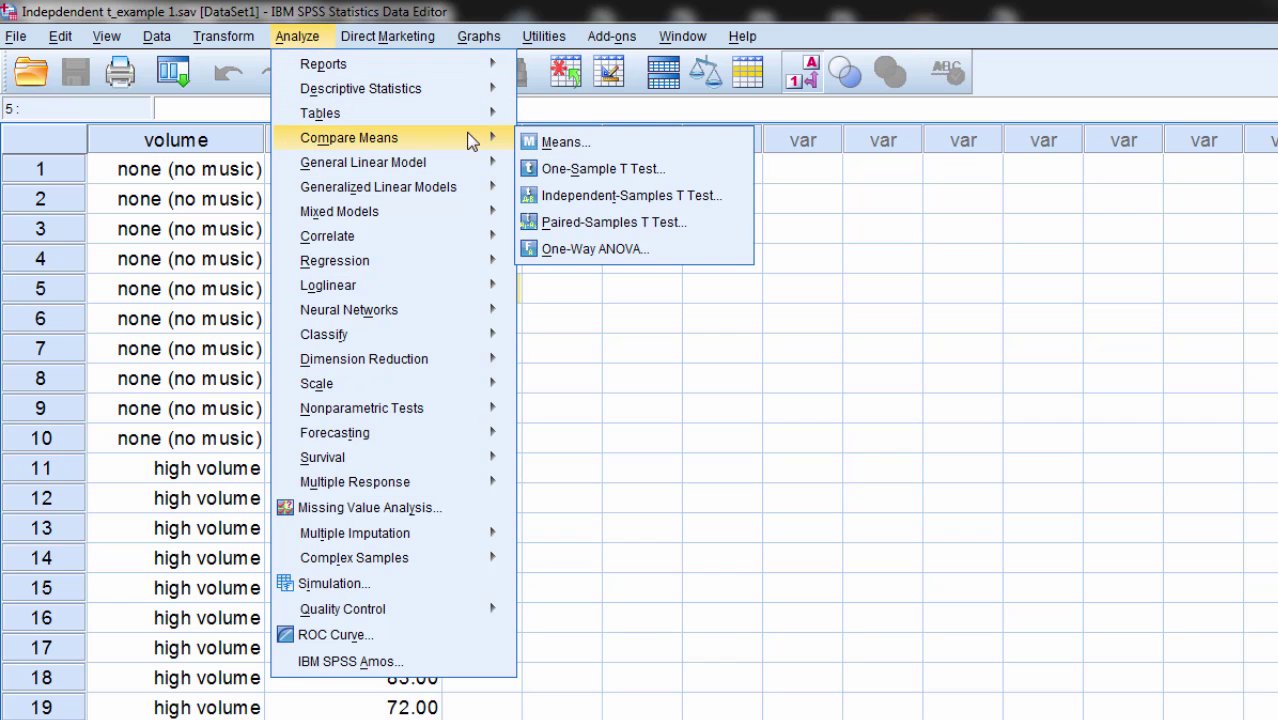
left_click(727, 196)
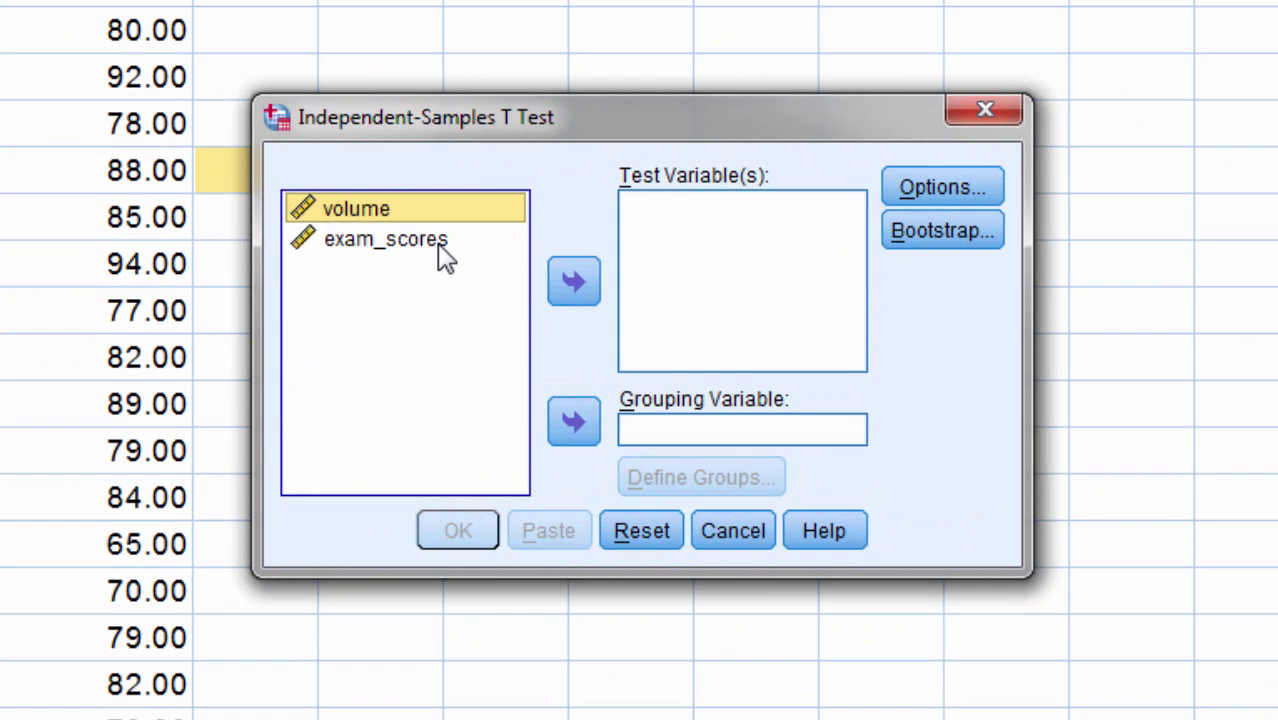
left_click(443, 240)
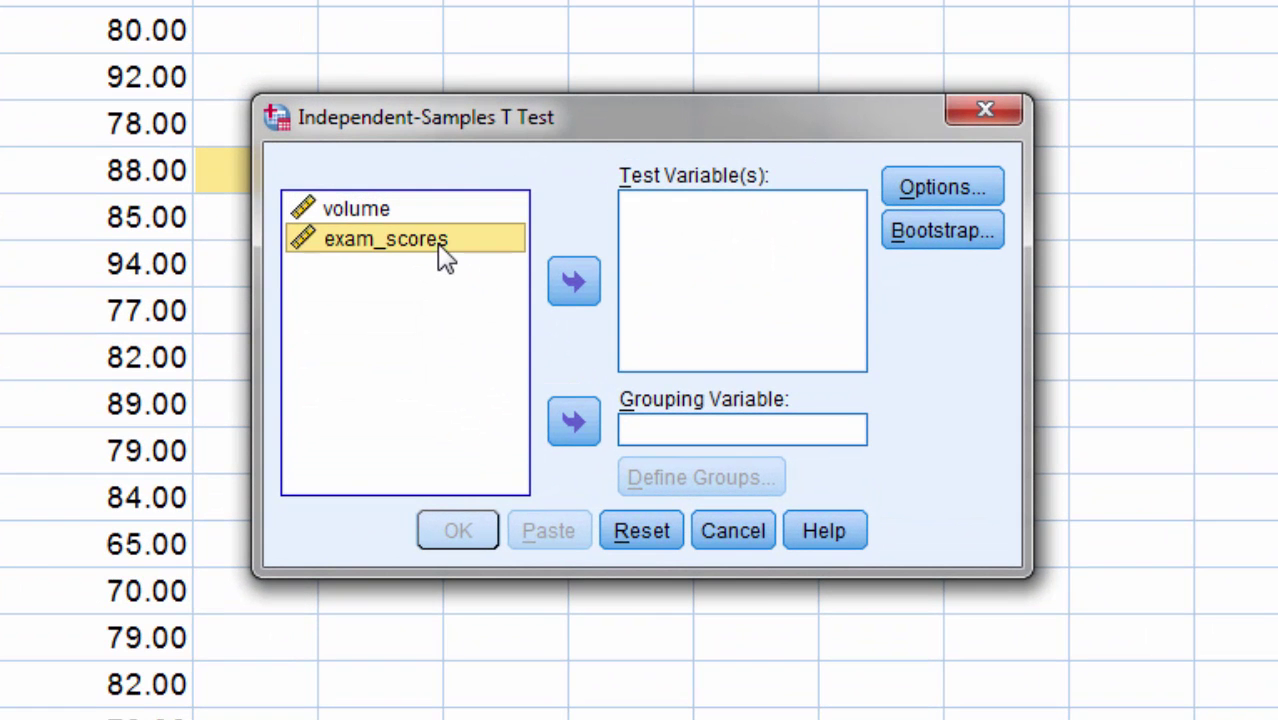
left_click(576, 286)
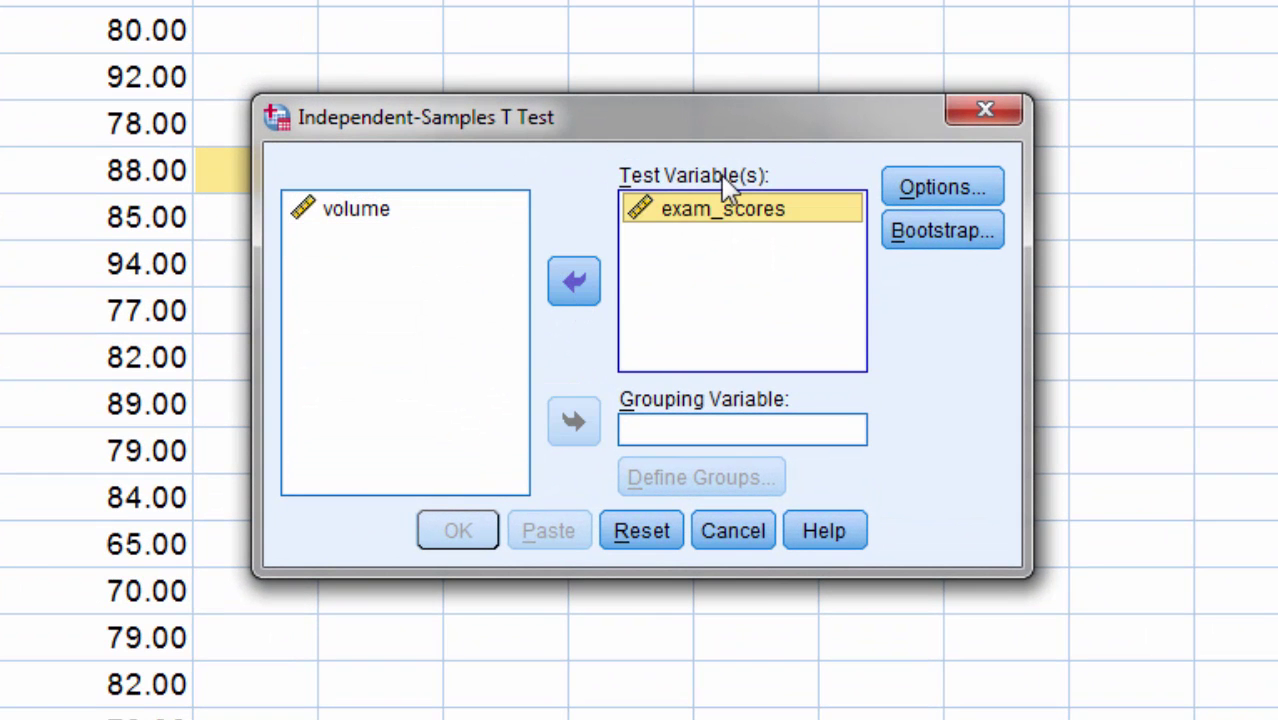
left_click(372, 212)
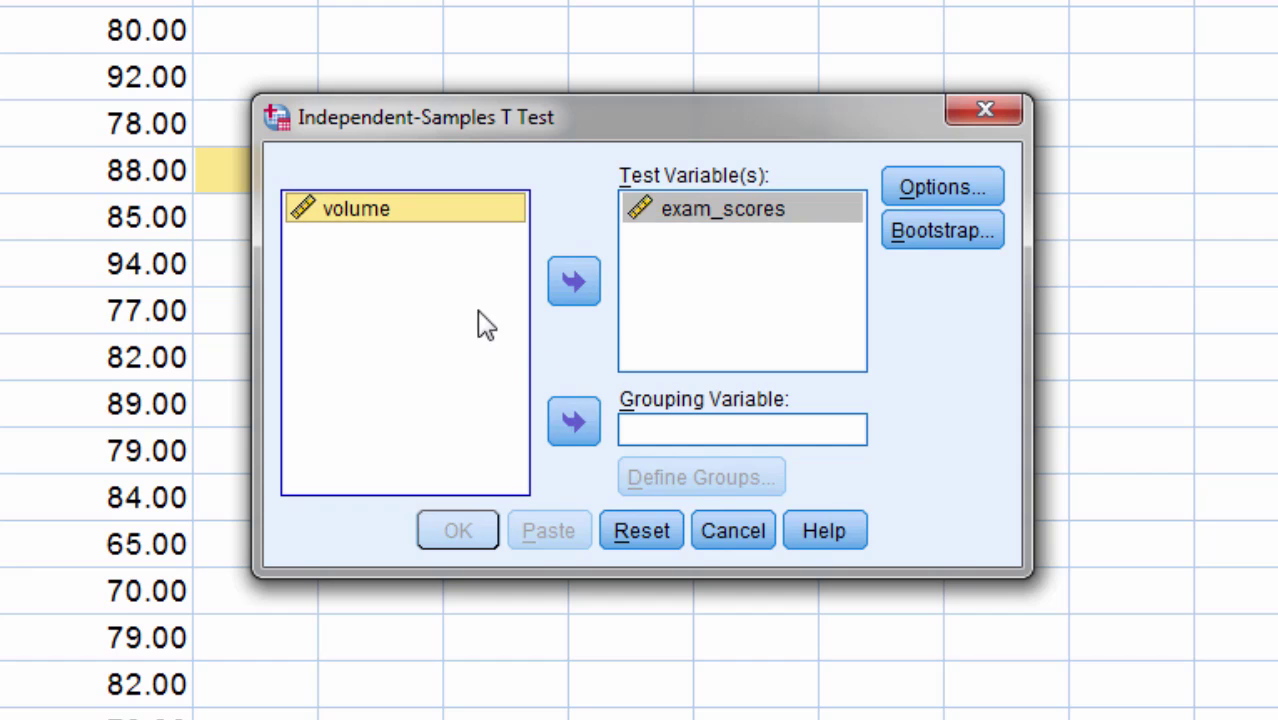
left_click(582, 434)
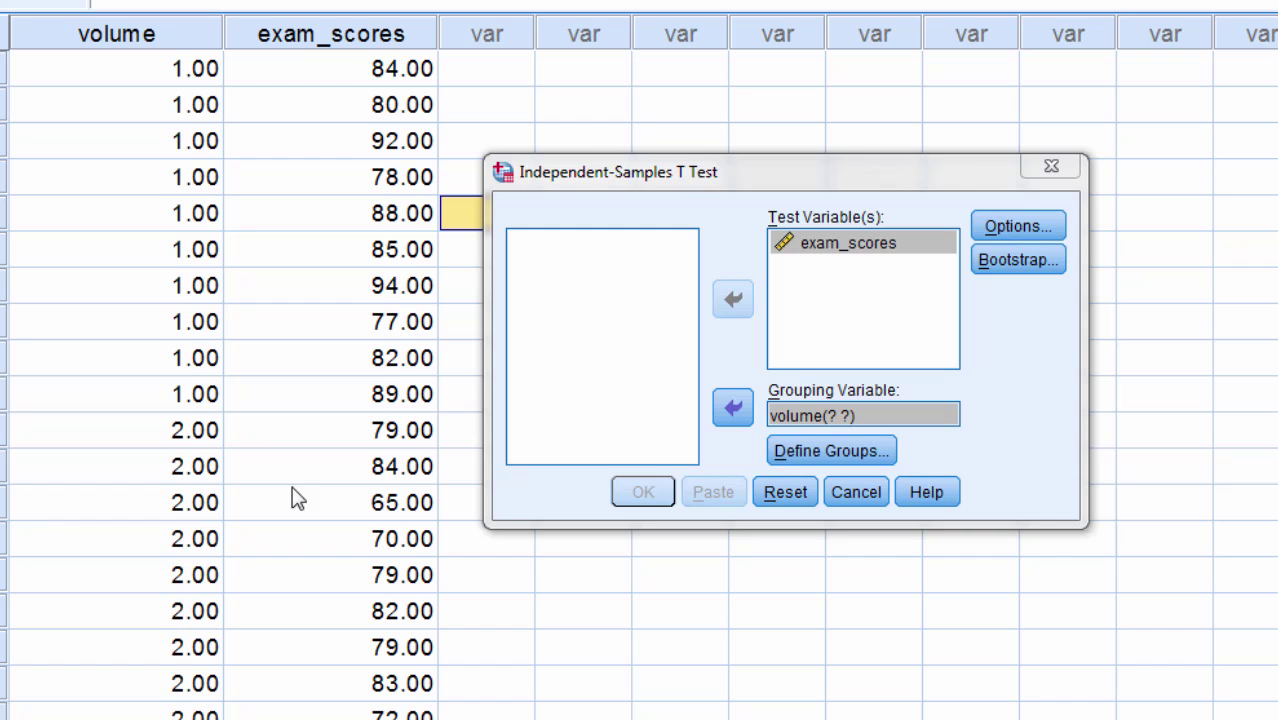
Define the volume groups as 1 and 2 and run the t test
left_click(812, 451)
left_click(785, 311)
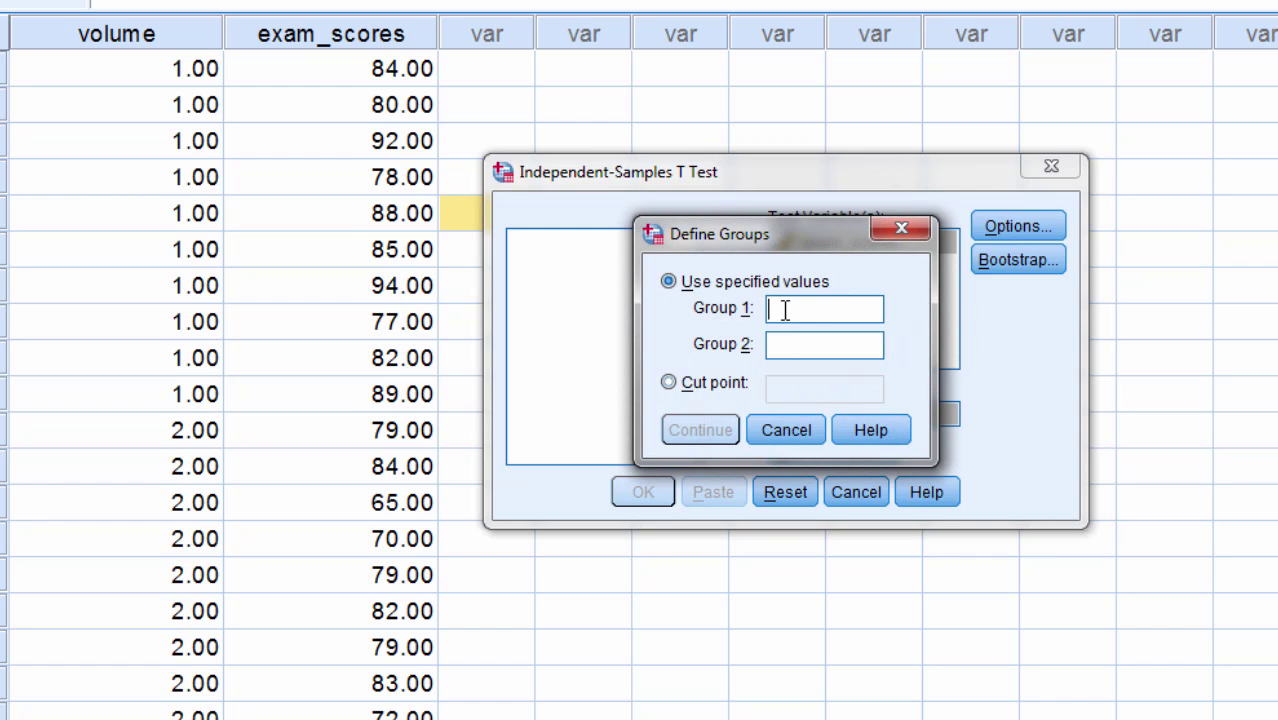
type("1")
left_click(777, 343)
type("2")
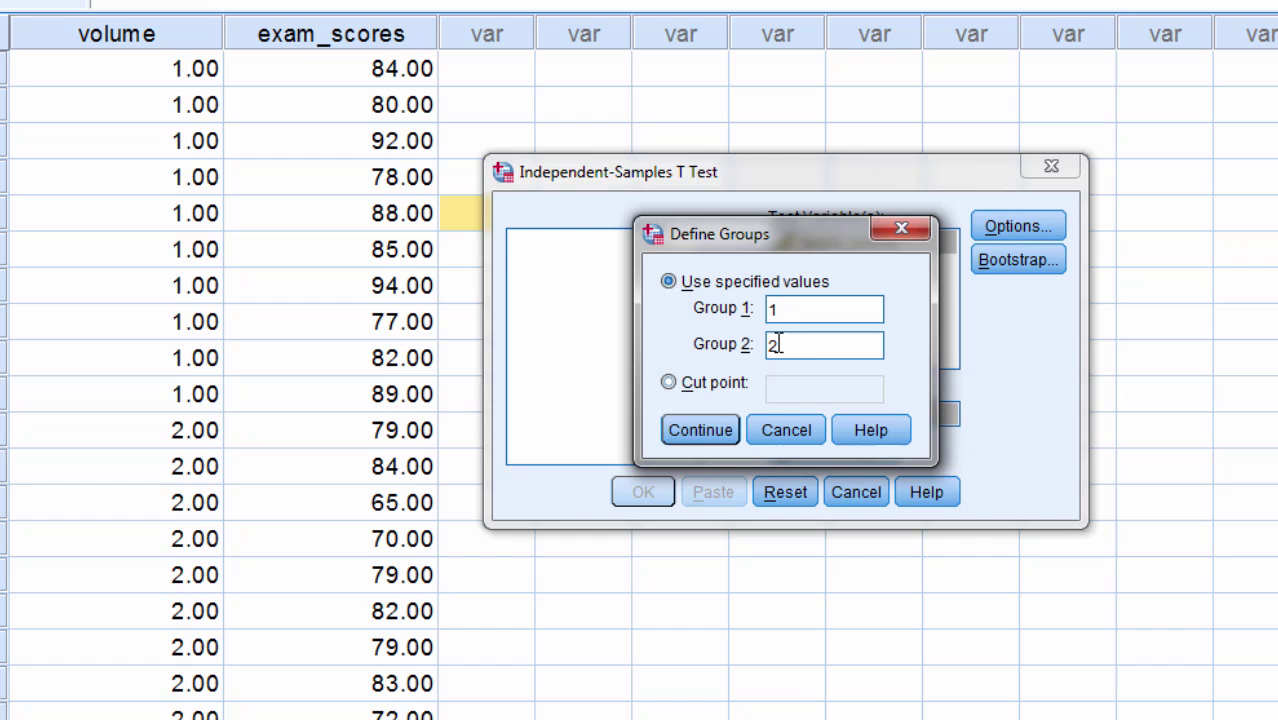
left_click(727, 429)
left_click(648, 492)
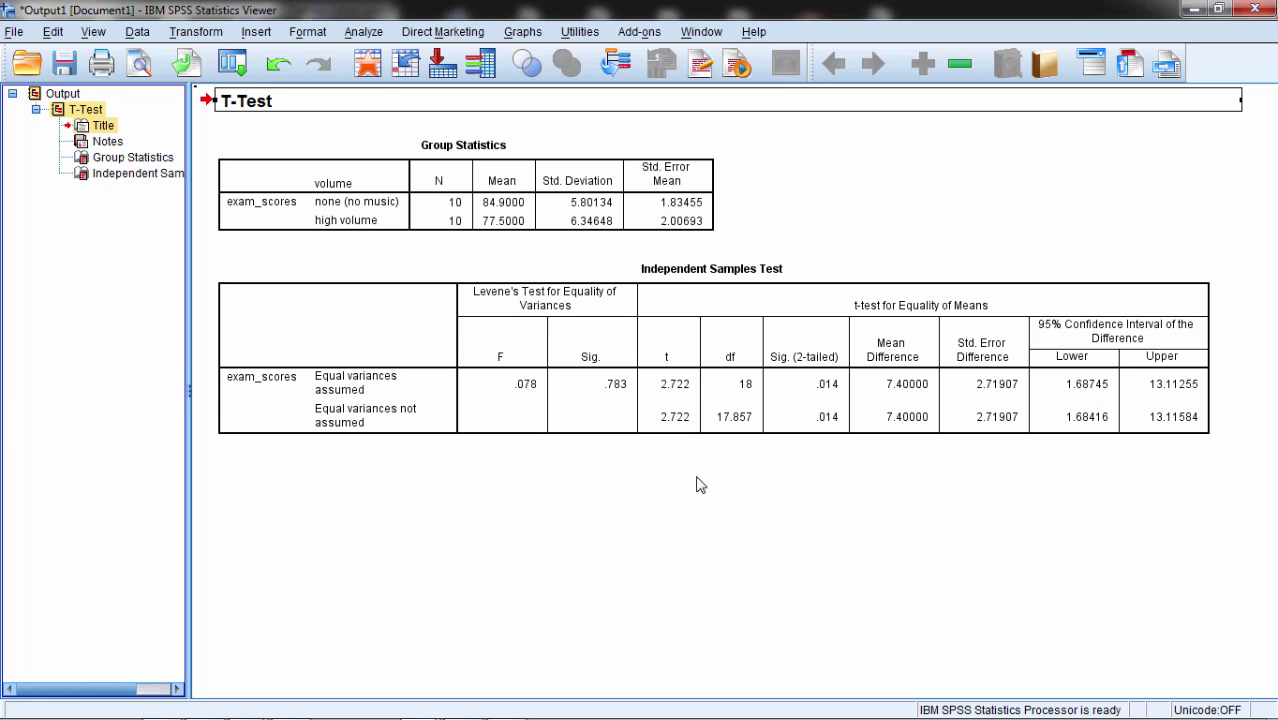
From the data sheet, run a One-Way ANOVA with exam_scores as dependent and volume as factor
left_click(370, 66)
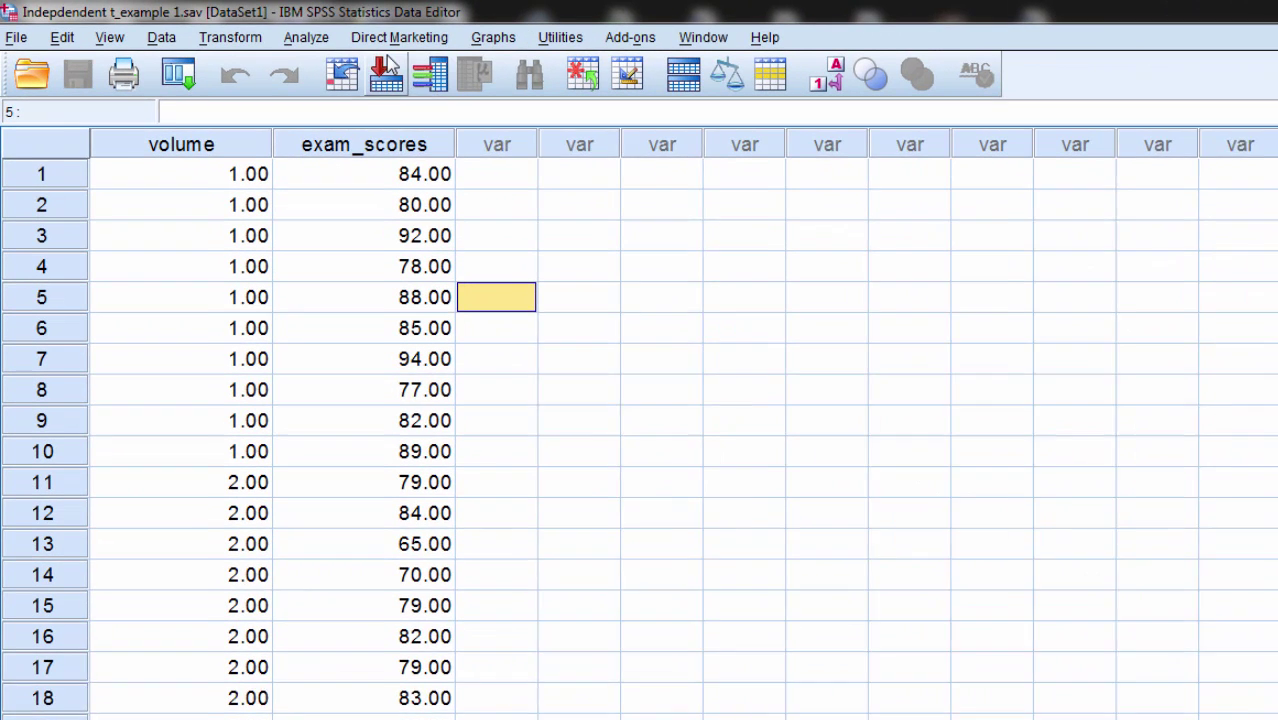
left_click(306, 37)
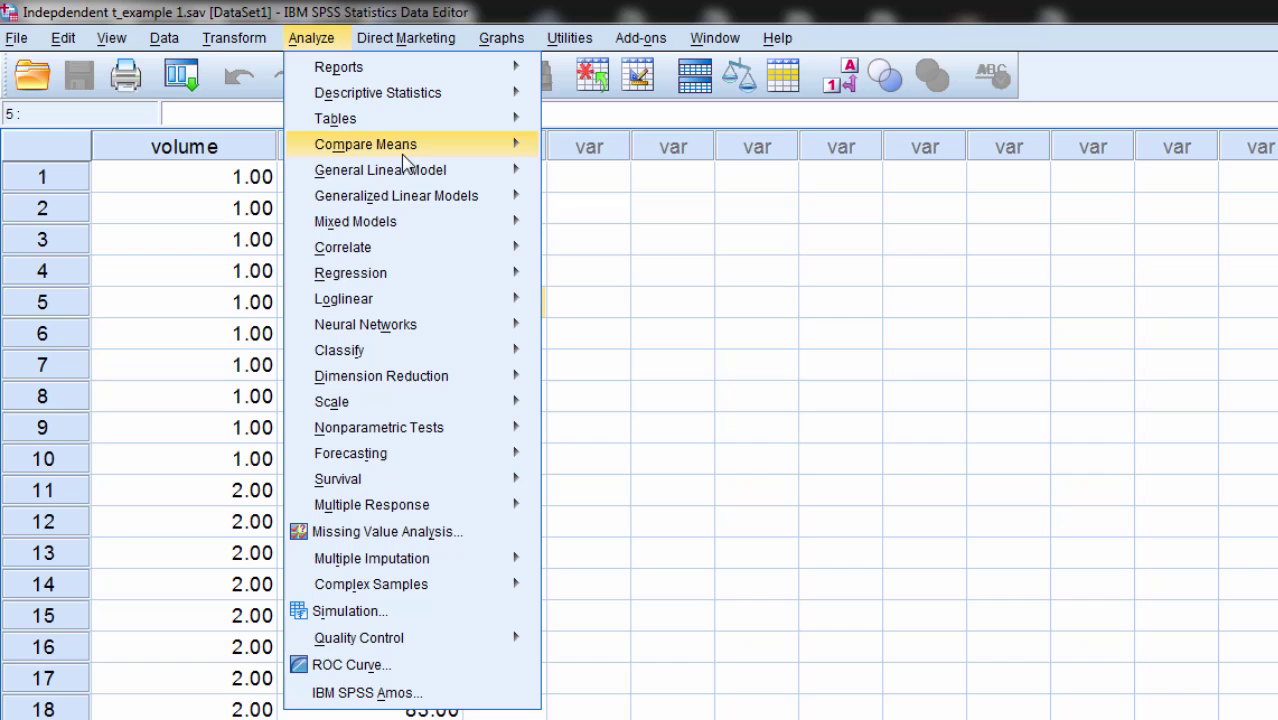
mouse_move(503, 148)
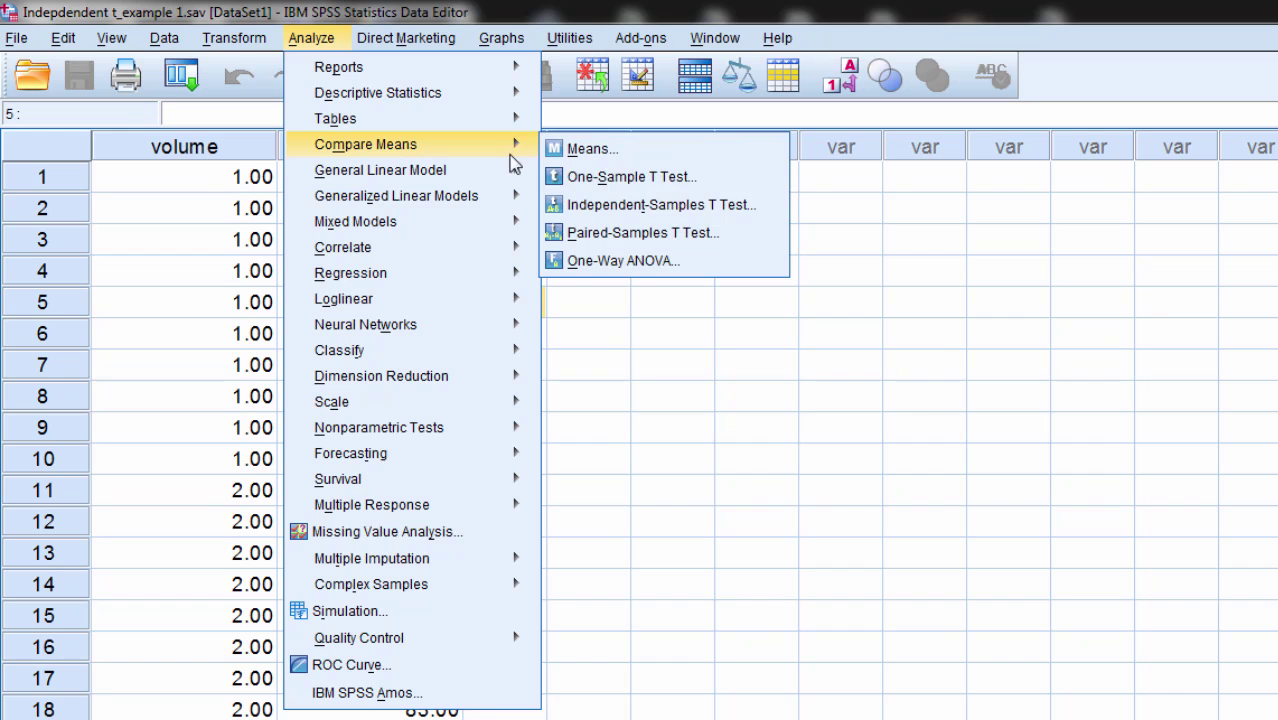
left_click(760, 266)
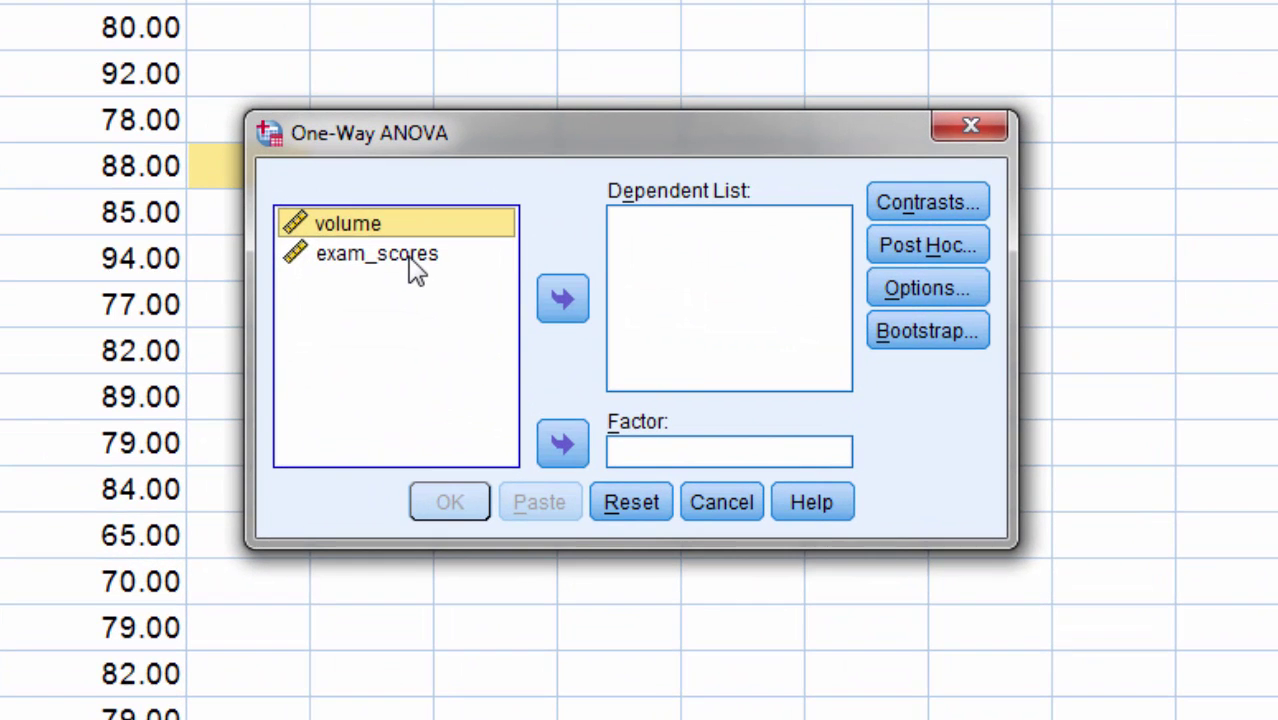
left_click(415, 256)
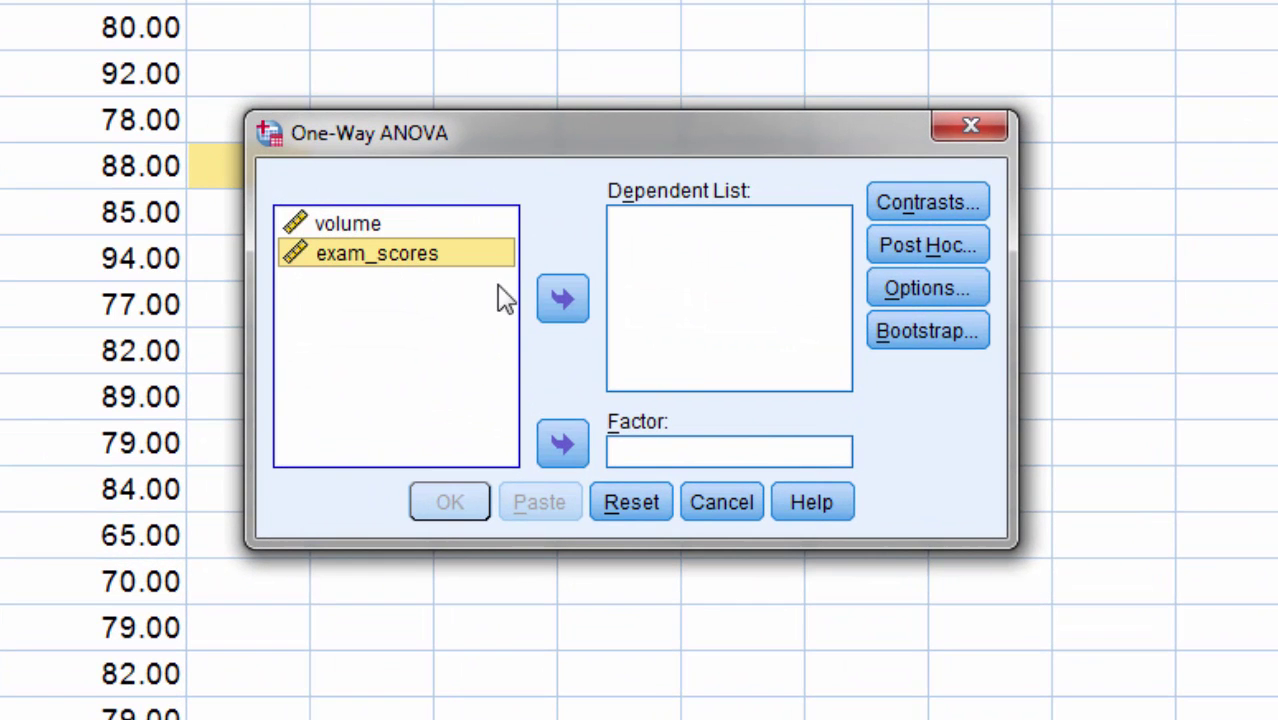
left_click(556, 302)
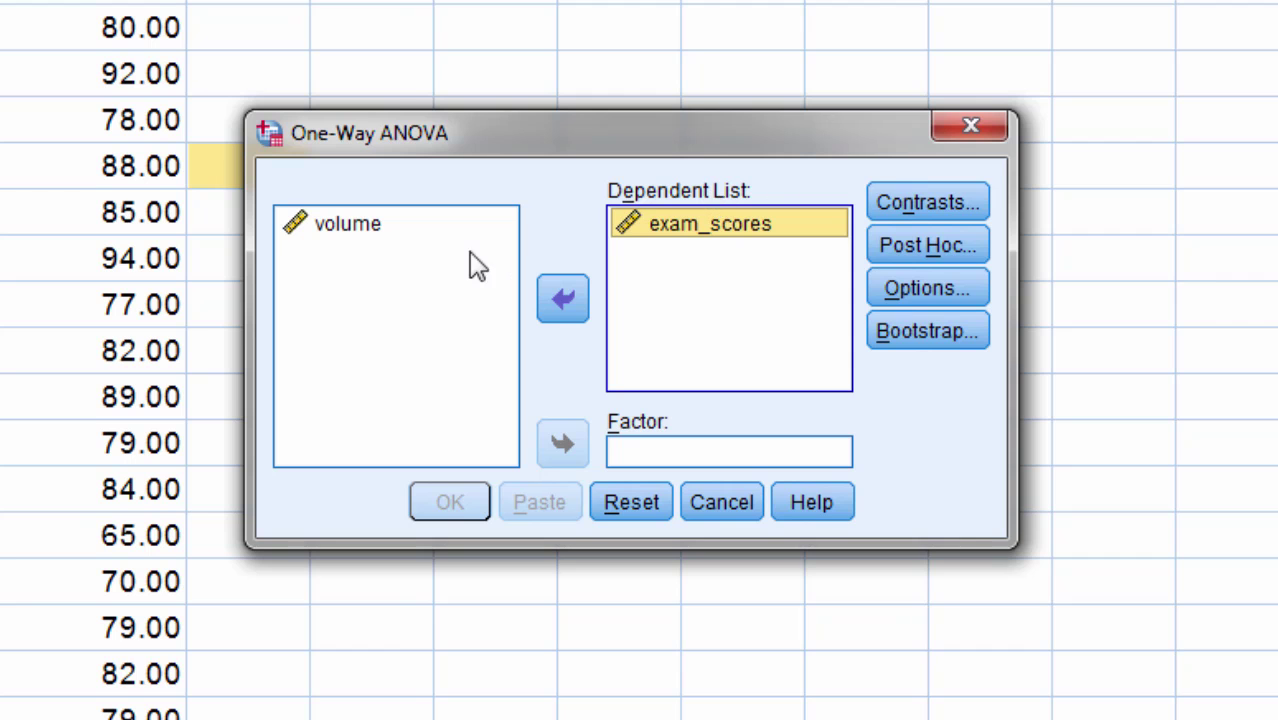
left_click(355, 246)
left_click(568, 443)
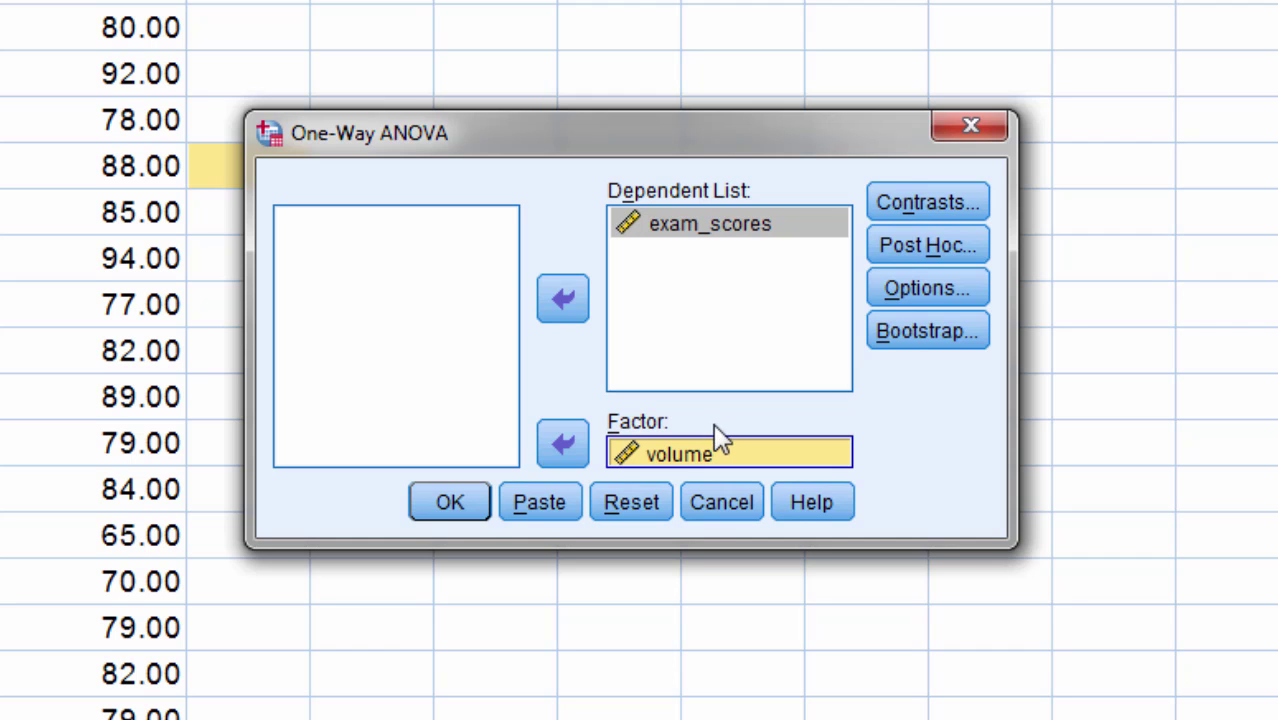
left_click(476, 510)
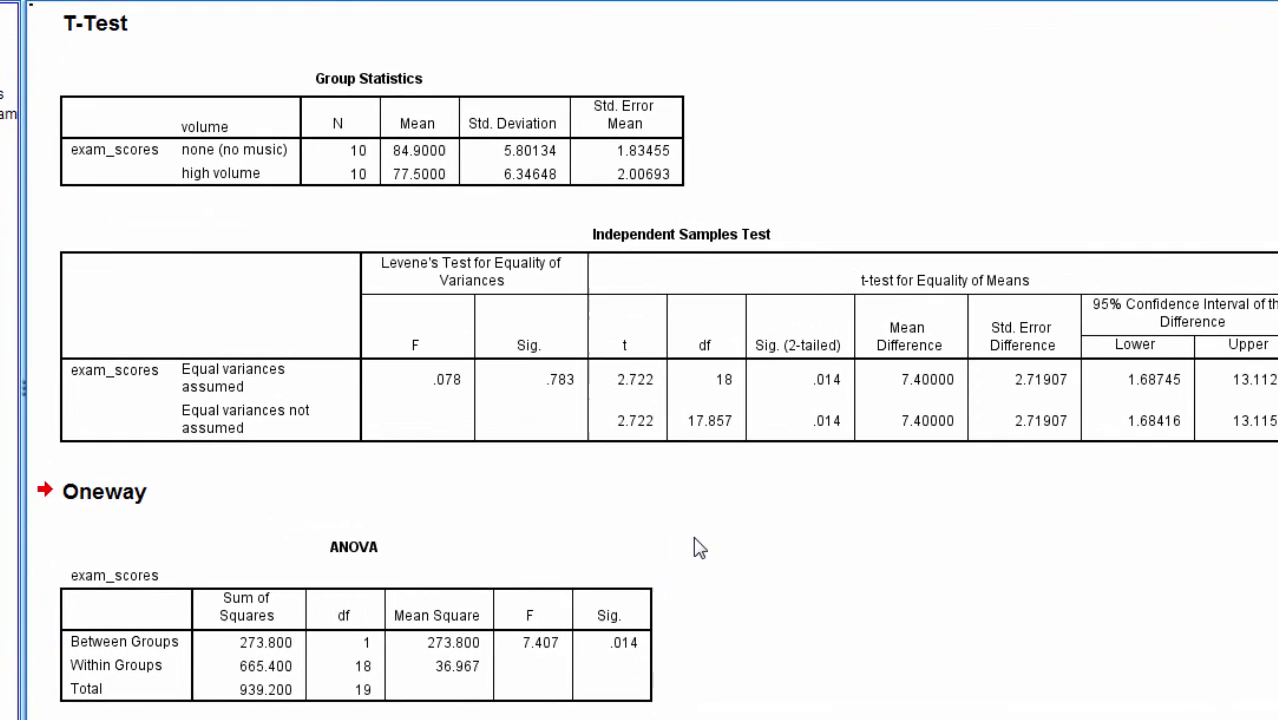
left_click(804, 437)
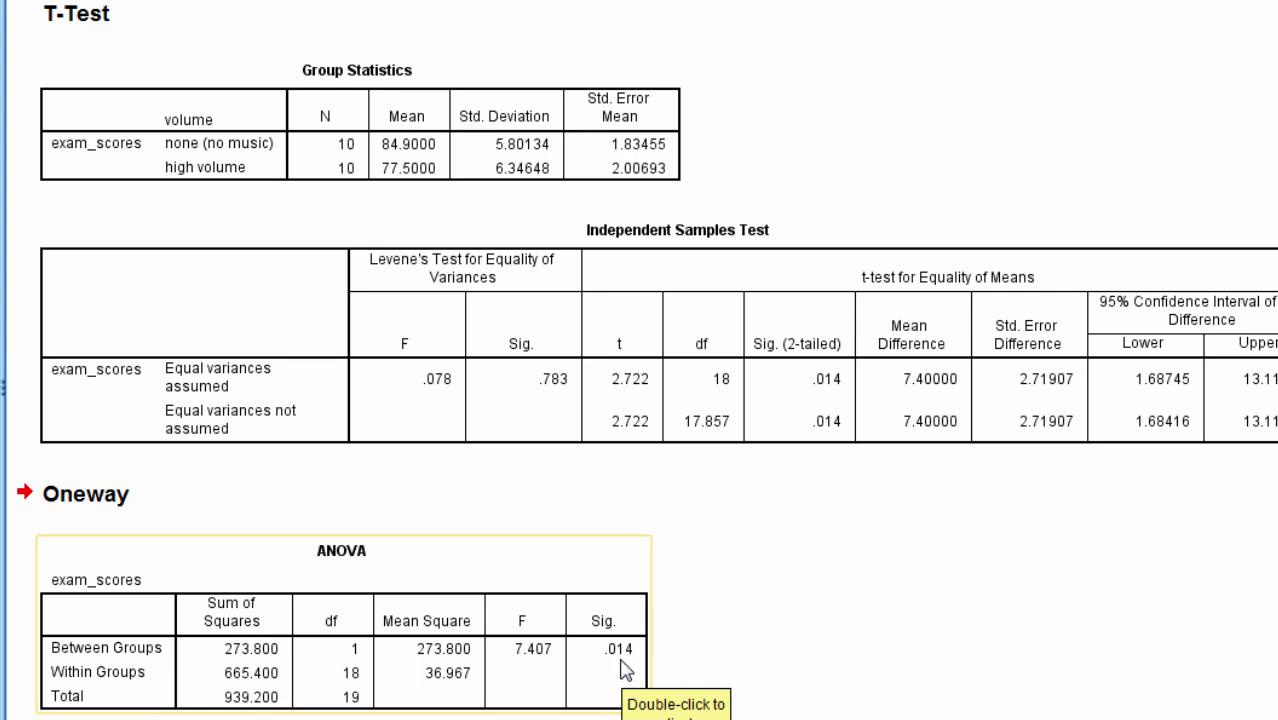
double_click(828, 380)
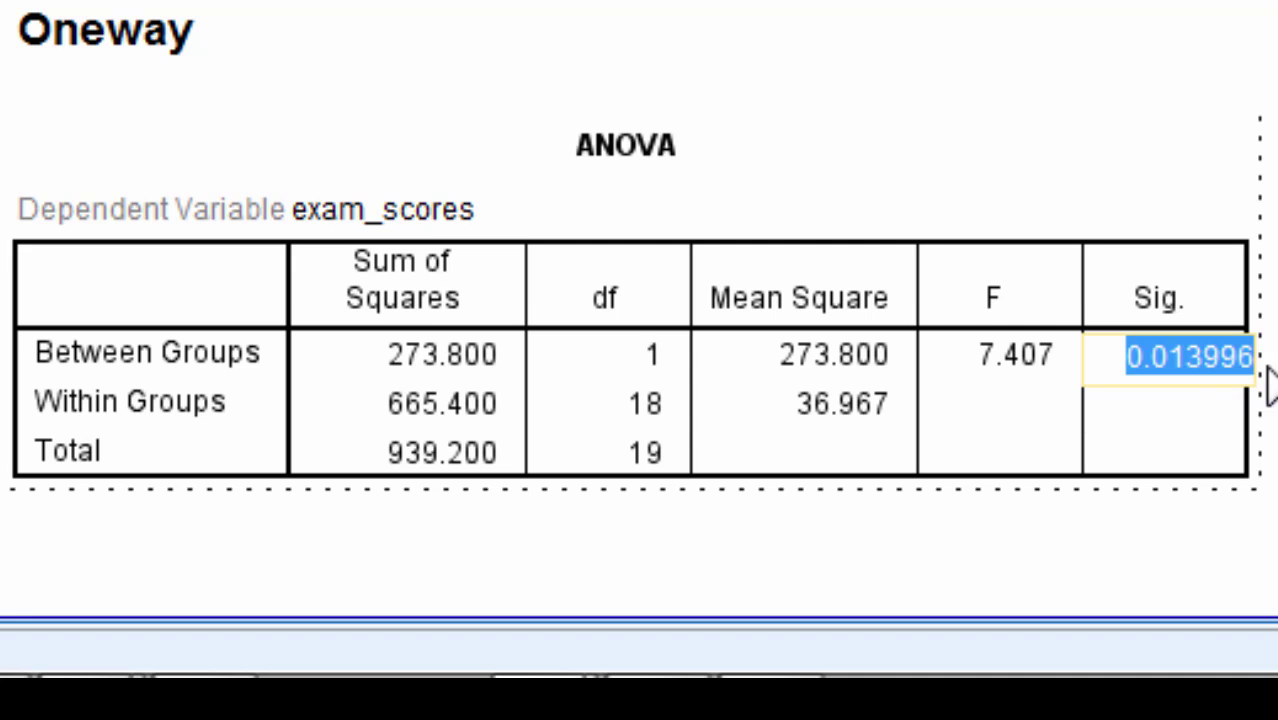
left_click(1270, 386)
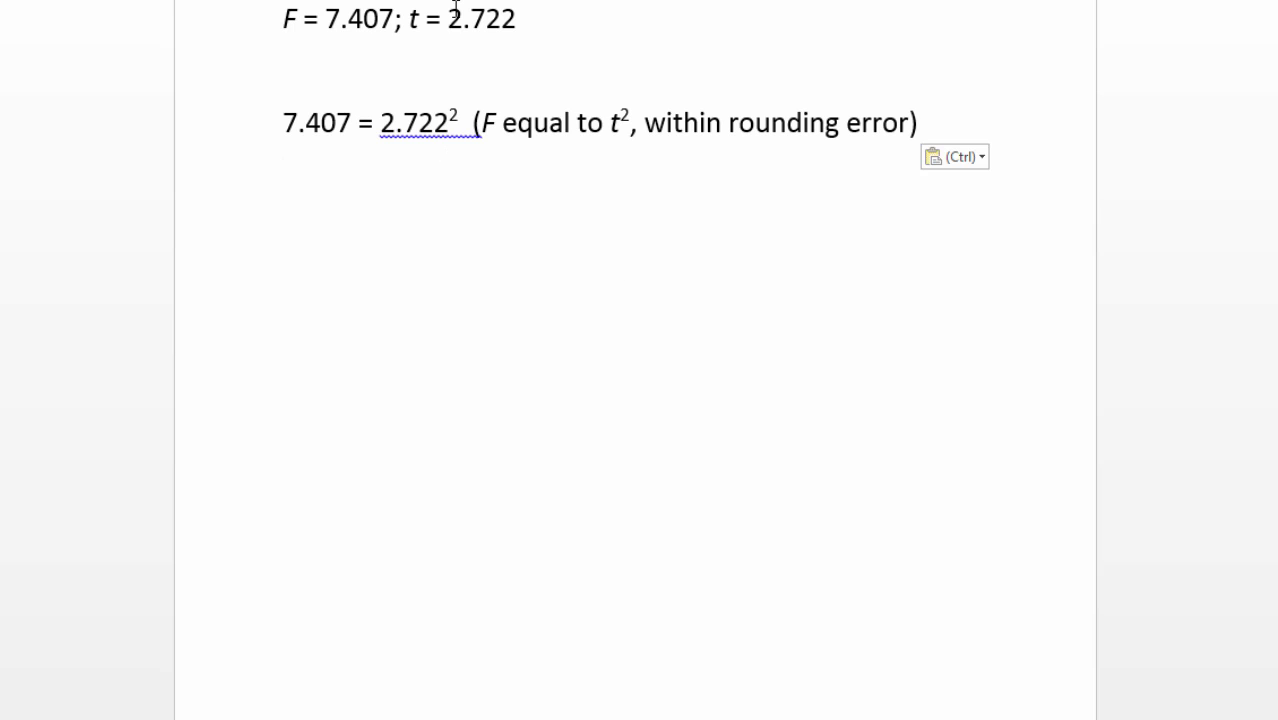
In Word, select the t value 2.722 and place the cursor after 7.407 for the concluding line
left_click_drag(446, 12, 563, 15)
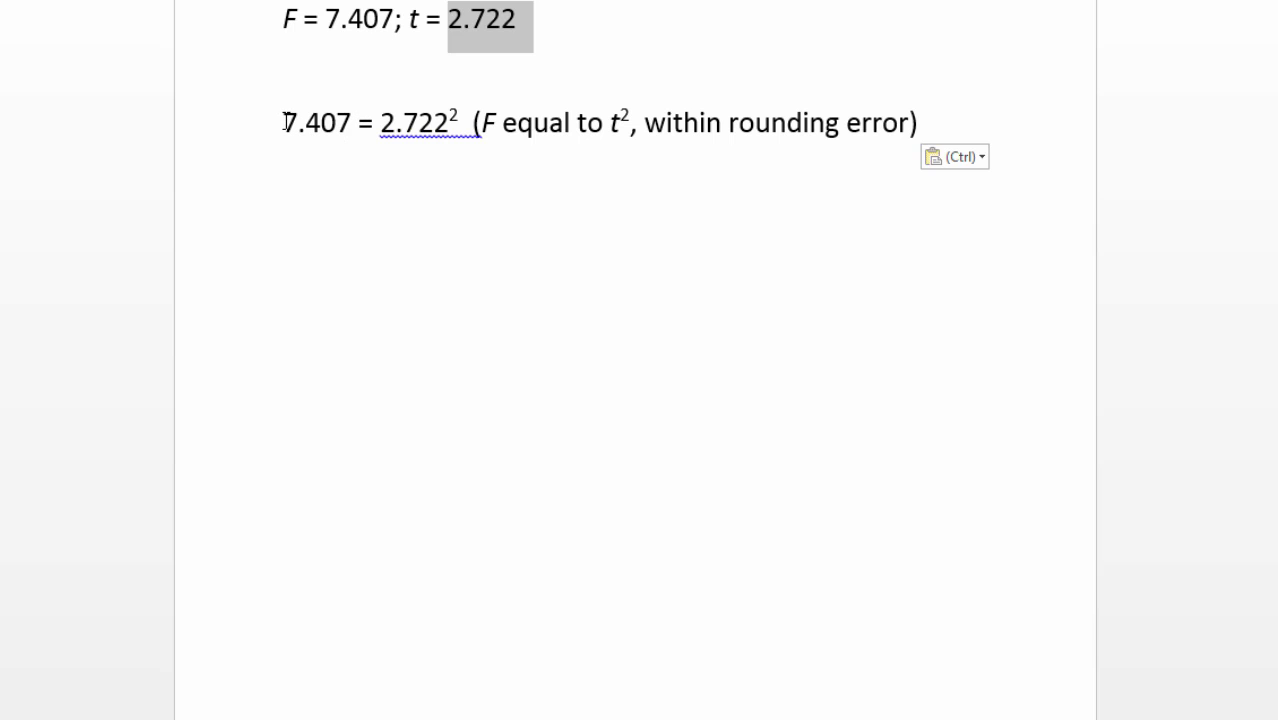
left_click(354, 130)
type("Therefore, with 2 groups, F = t2")
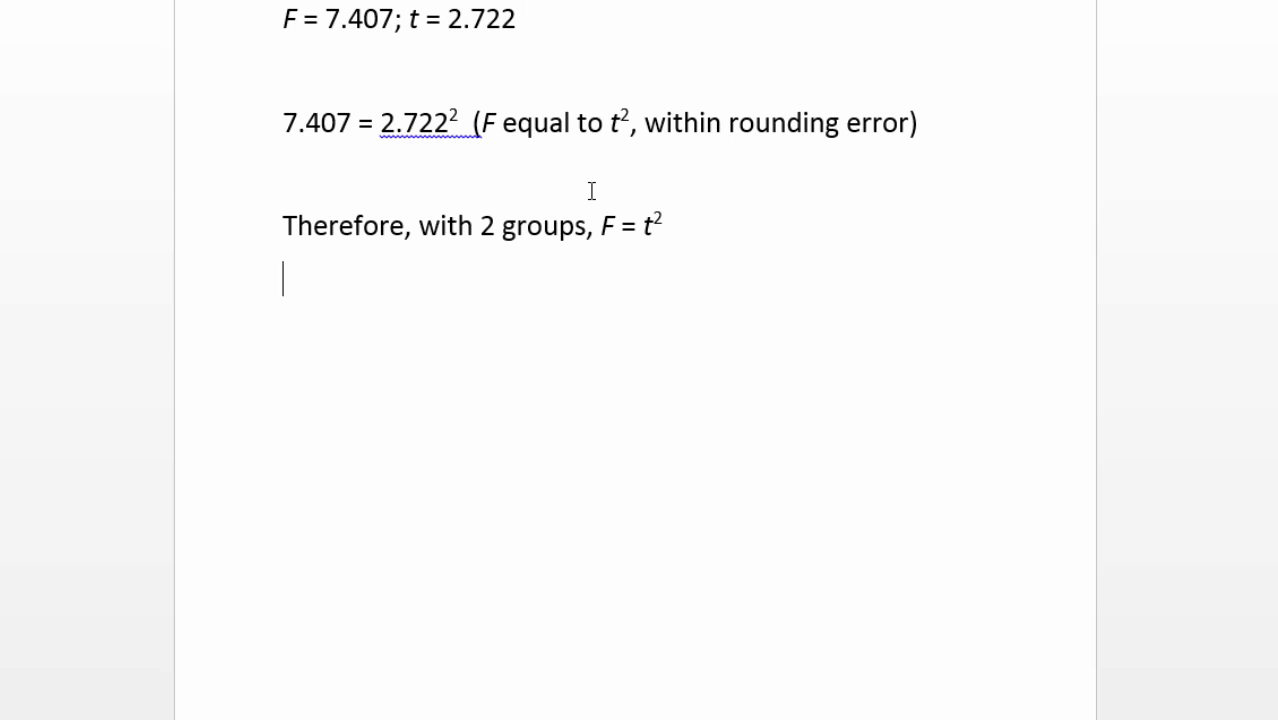
left_click_drag(481, 225, 694, 258)
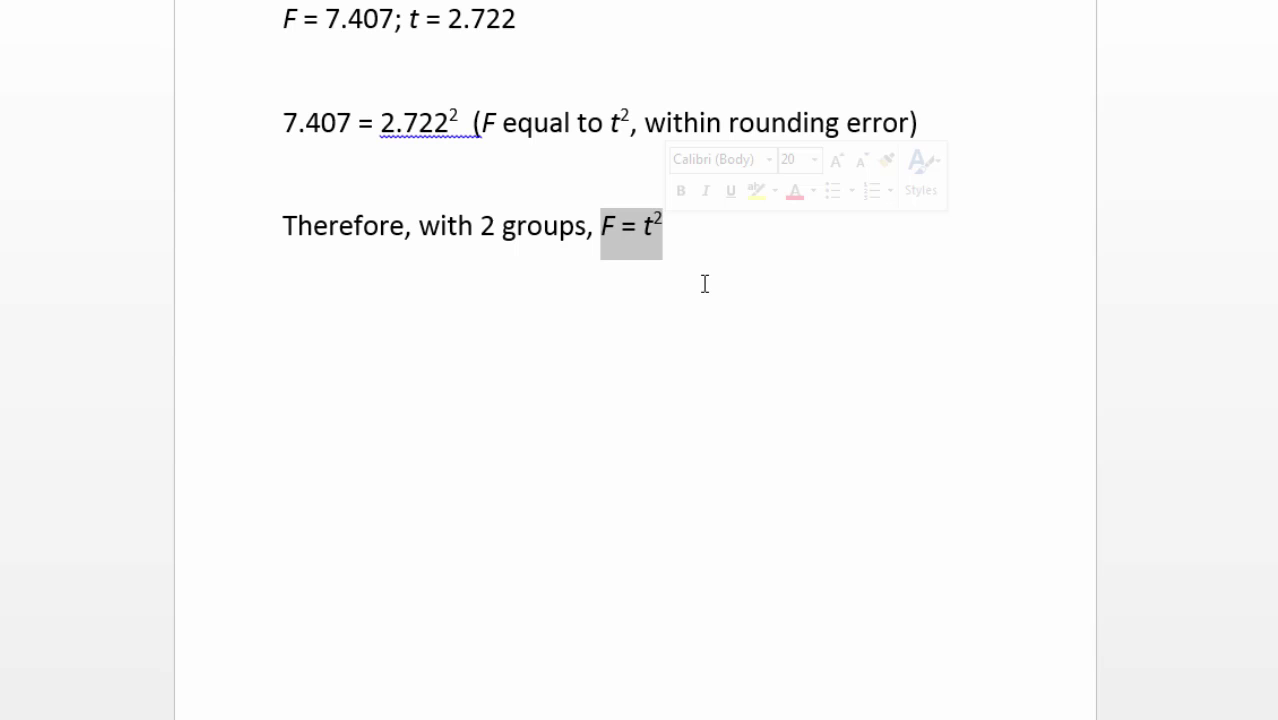
left_click(705, 284)
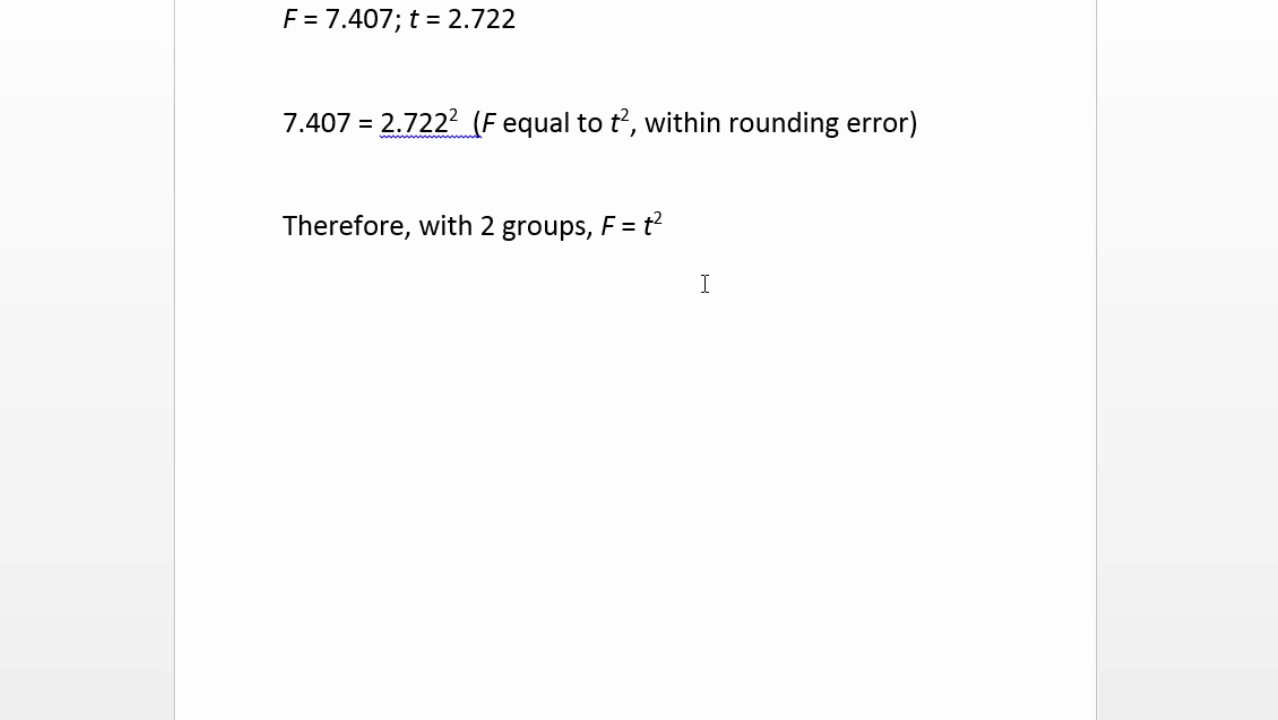